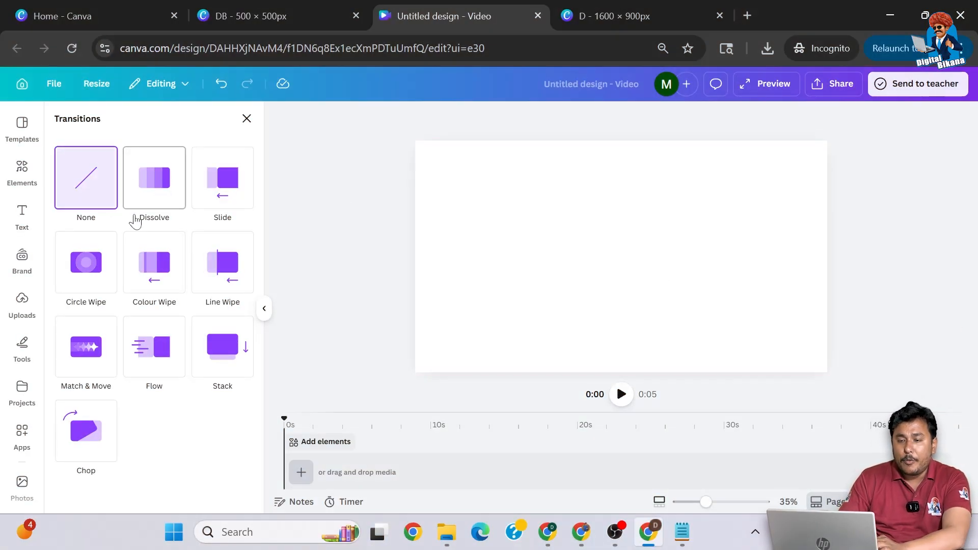
# - Add a blank clip to the video timeline and set its background colour to red
pyautogui.click(480, 232)
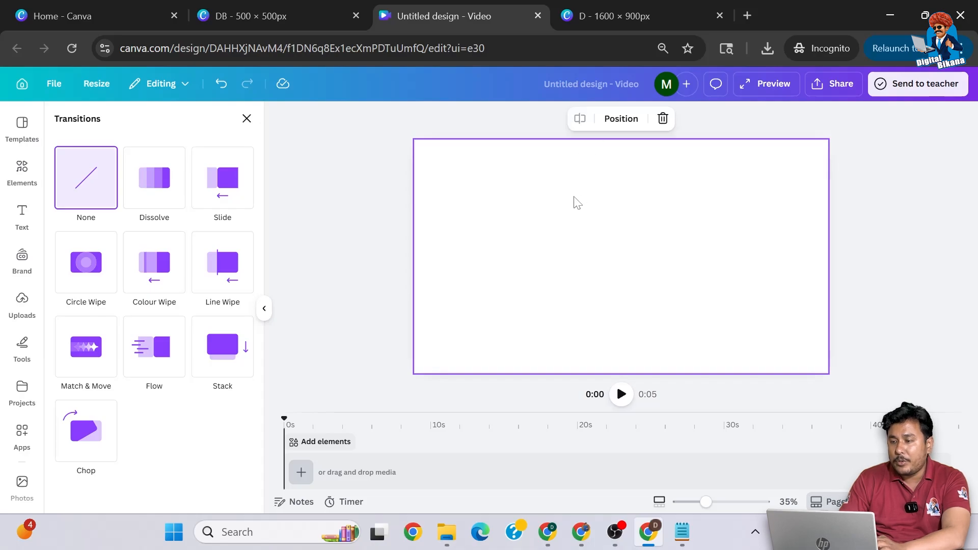
pyautogui.click(301, 472)
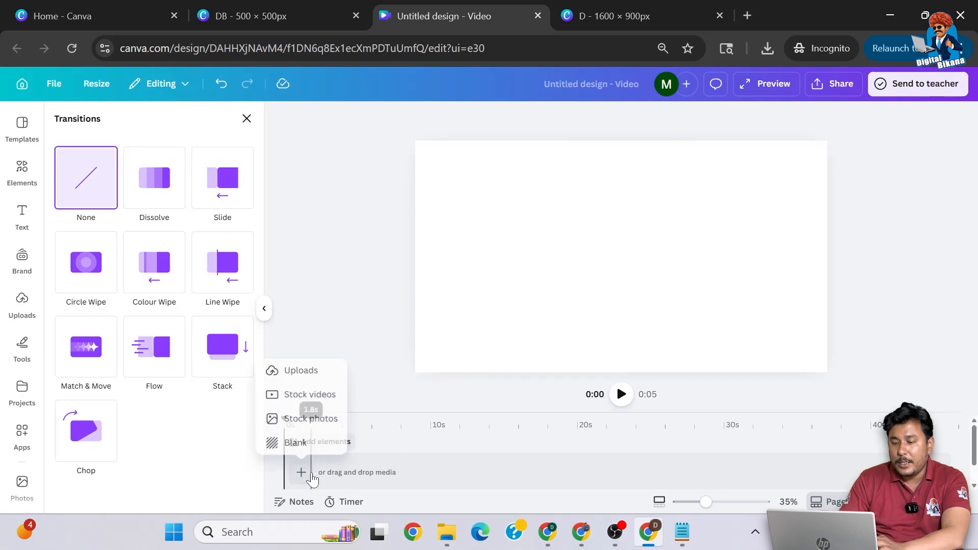
pyautogui.click(295, 443)
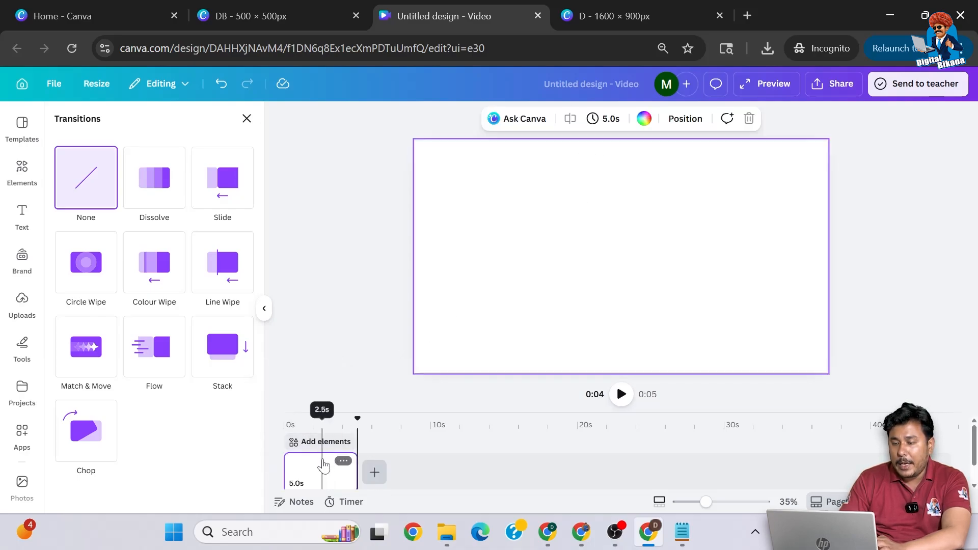
pyautogui.moveTo(344, 465)
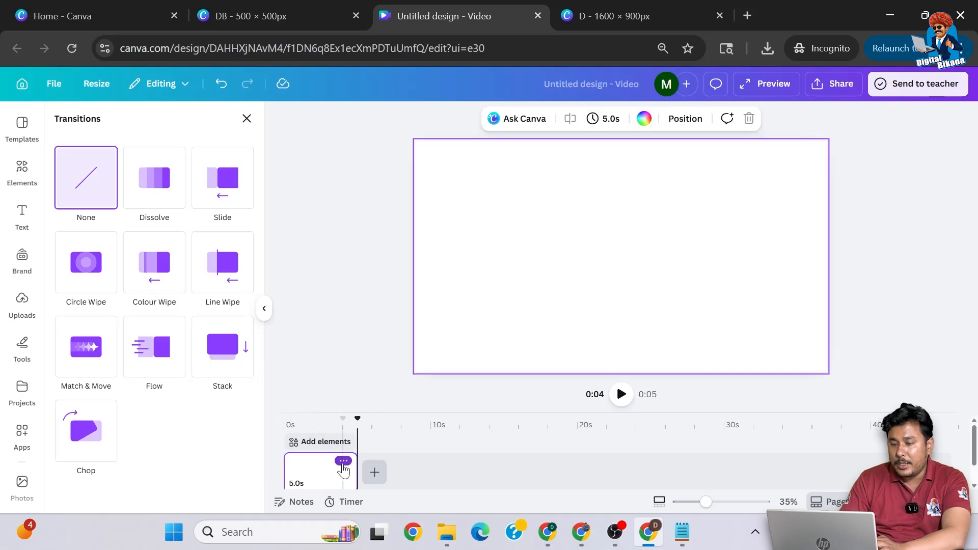
pyautogui.click(343, 462)
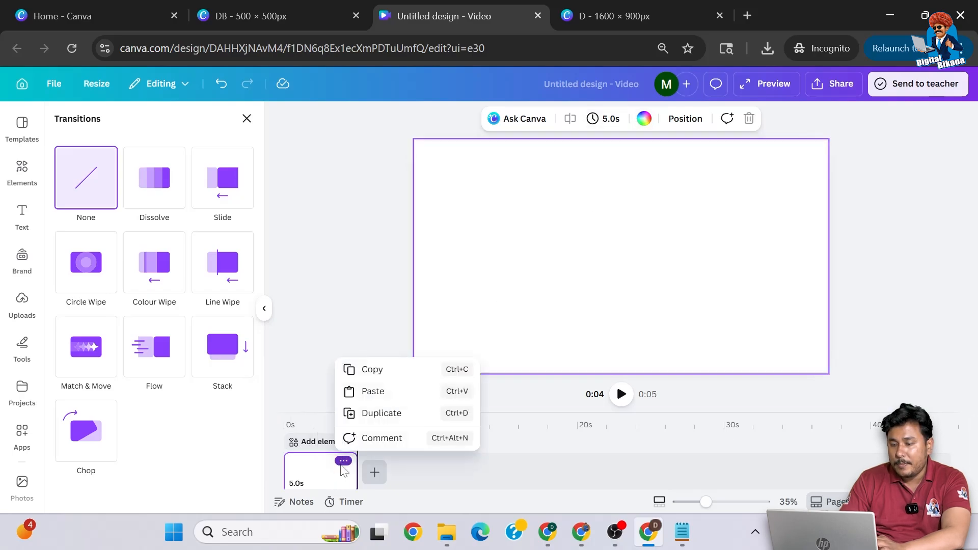
pyautogui.click(336, 467)
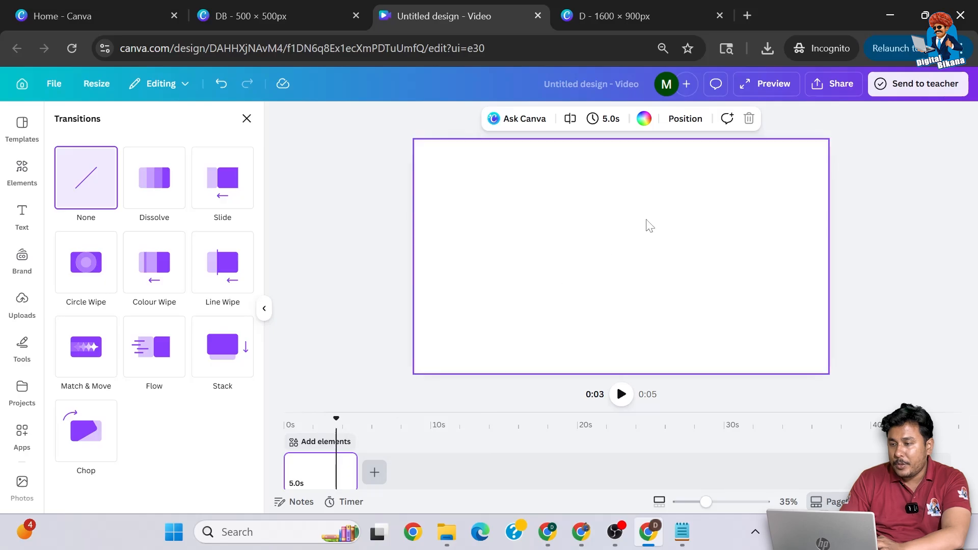
pyautogui.click(644, 120)
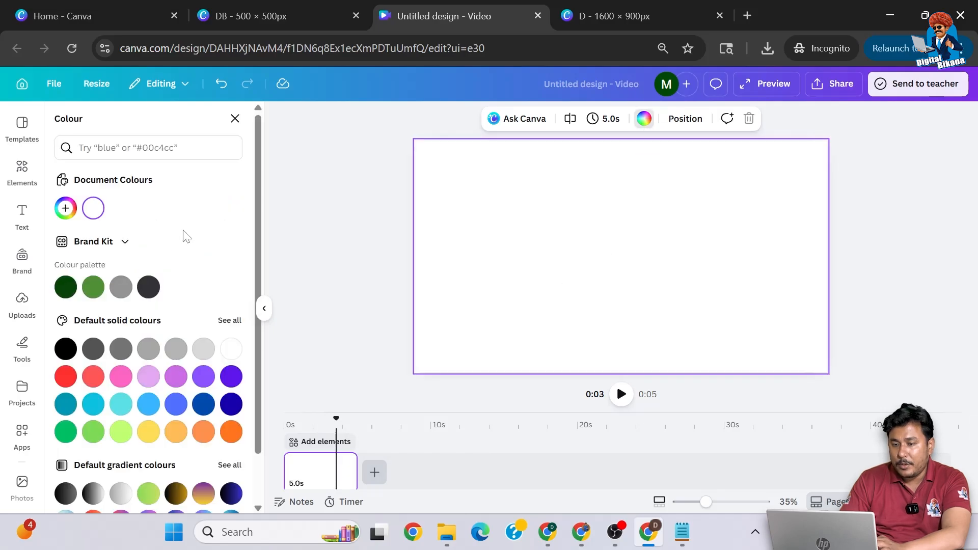
pyautogui.click(66, 377)
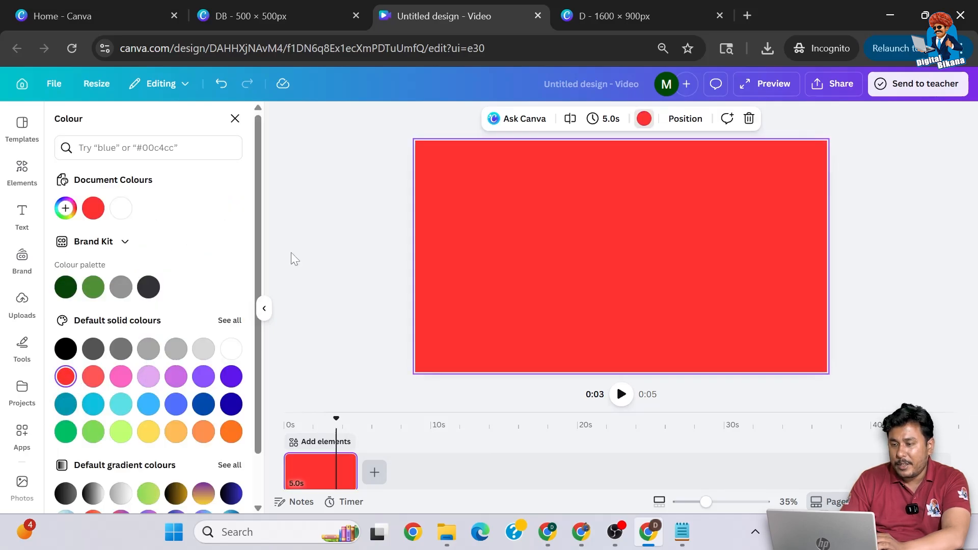
# - Add a heading to the red page with the text "DIGITAL BIKANA"
pyautogui.click(22, 214)
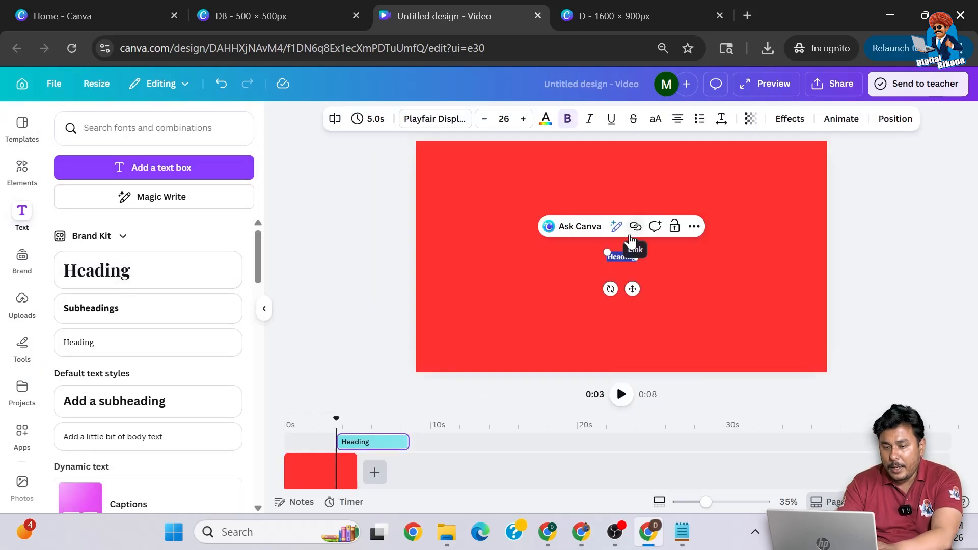
pyautogui.write('D')
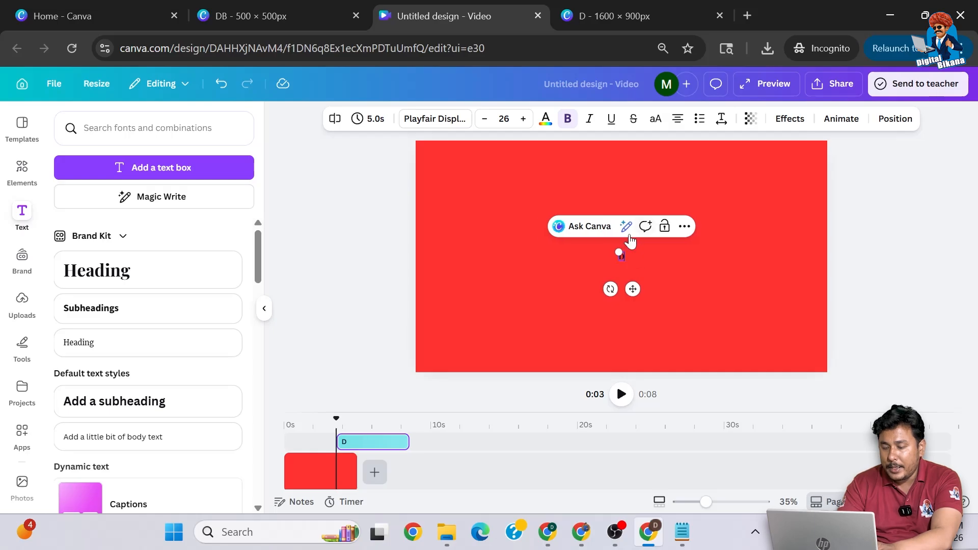
pyautogui.write('IGITAL BIKANA')
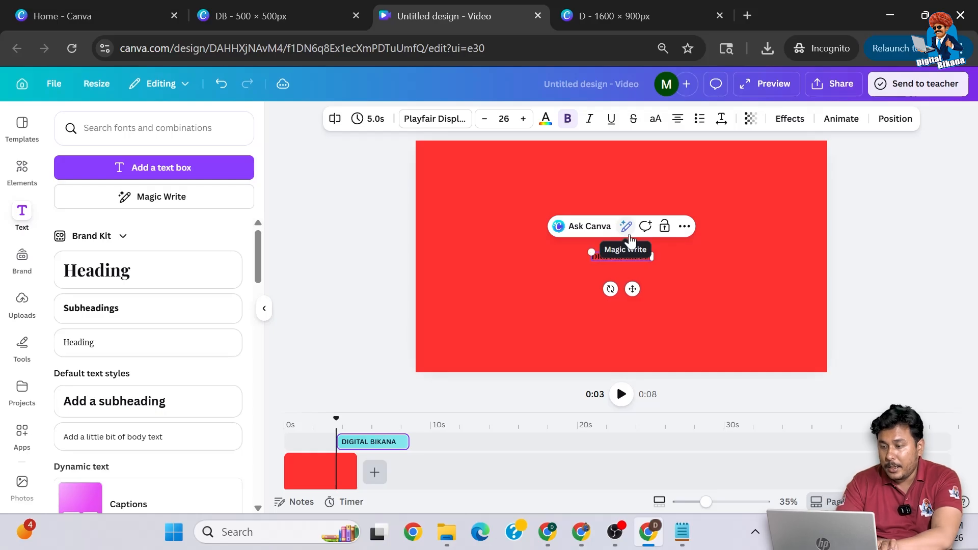
# - Change the whole heading's text colour to white
pyautogui.hotkey('ctrl', 'a')
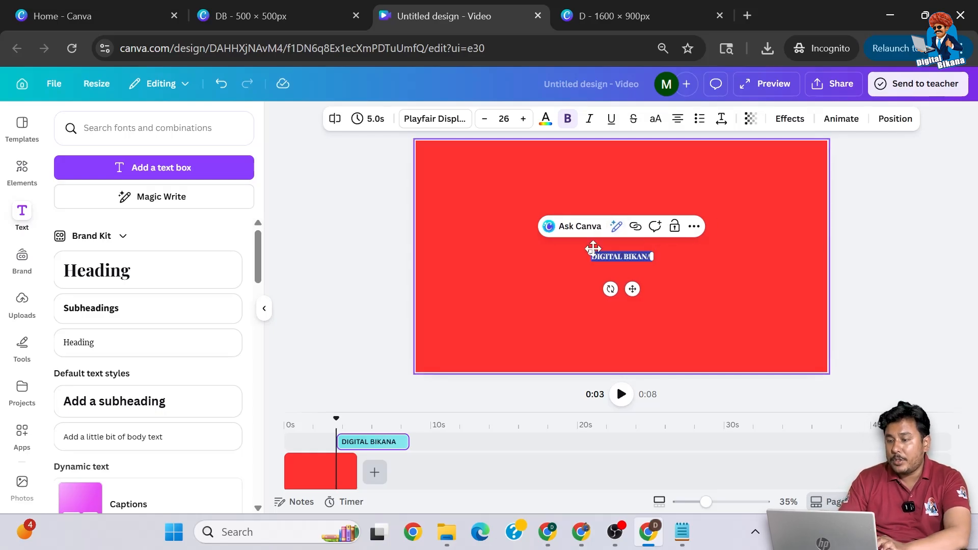
pyautogui.click(545, 122)
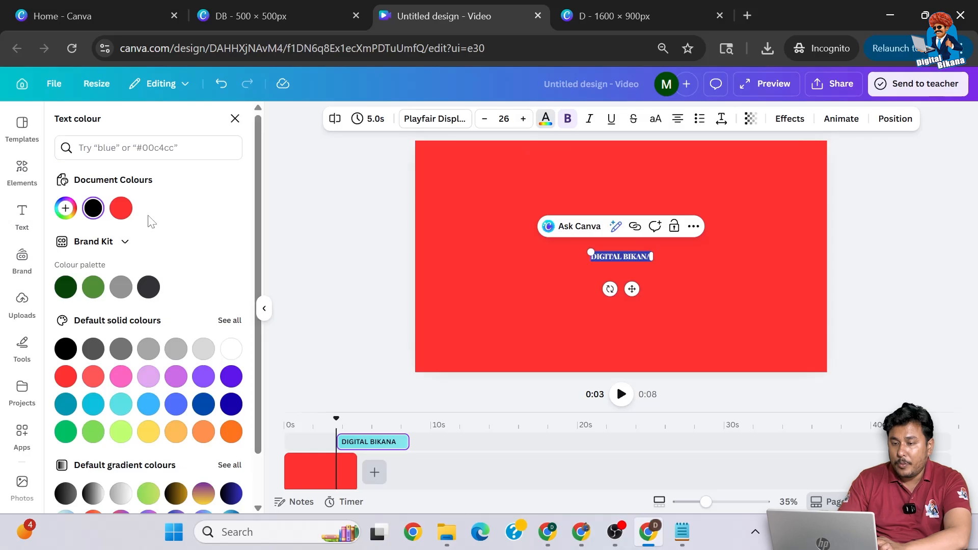
pyautogui.click(230, 349)
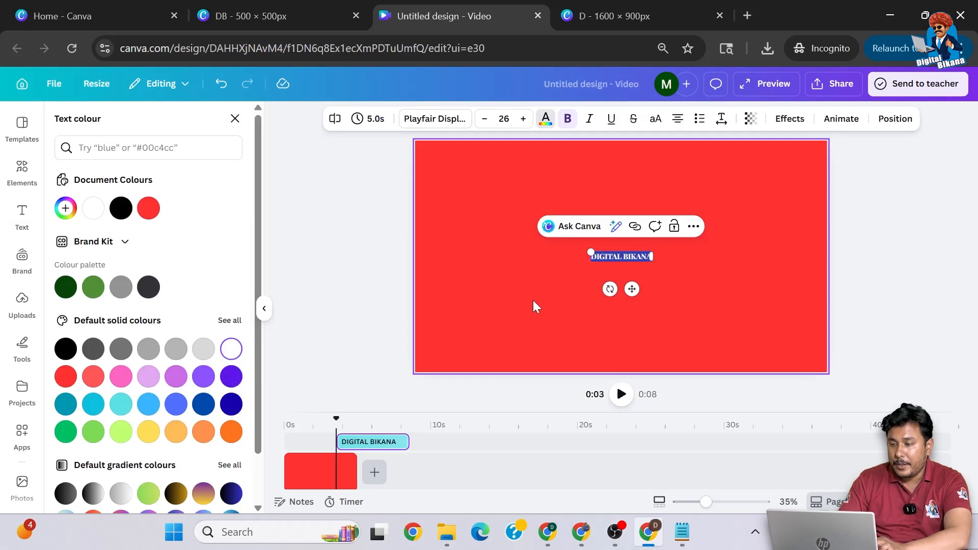
# - Shorten the heading to "BIKANA" and enlarge it to font size 348 so it spans most of the page width
pyautogui.moveTo(534, 221); pyautogui.dragTo(402, 156)
pyautogui.moveTo(650, 264); pyautogui.dragTo(804, 317)
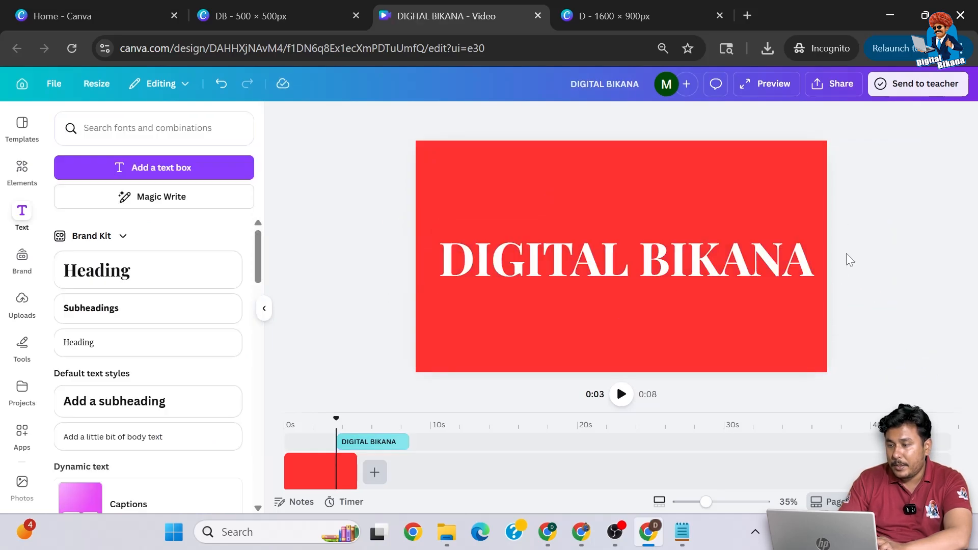
pyautogui.click(642, 244)
pyautogui.click(641, 244)
pyautogui.press('BackSpace')
pyautogui.press('BackSpace')
pyautogui.press('BackSpace')
pyautogui.press('BackSpace')
pyautogui.press('BackSpace')
pyautogui.press('BackSpace')
pyautogui.press('BackSpace')
pyautogui.press('BackSpace')
pyautogui.moveTo(538, 214); pyautogui.dragTo(436, 160)
pyautogui.moveTo(713, 269)
pyautogui.mouseDown()
pyautogui.moveTo(797, 300)
pyautogui.moveTo(720, 255)
pyautogui.moveTo(726, 265)
pyautogui.mouseUp()
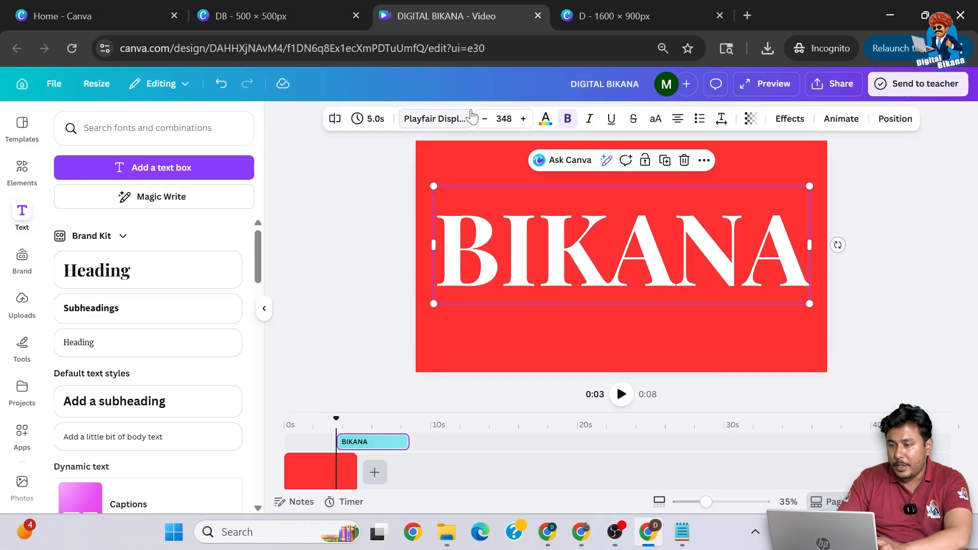
# - Try League Spartan on the BIKANA text, and settle on Archivo Black as its font
pyautogui.click(455, 118)
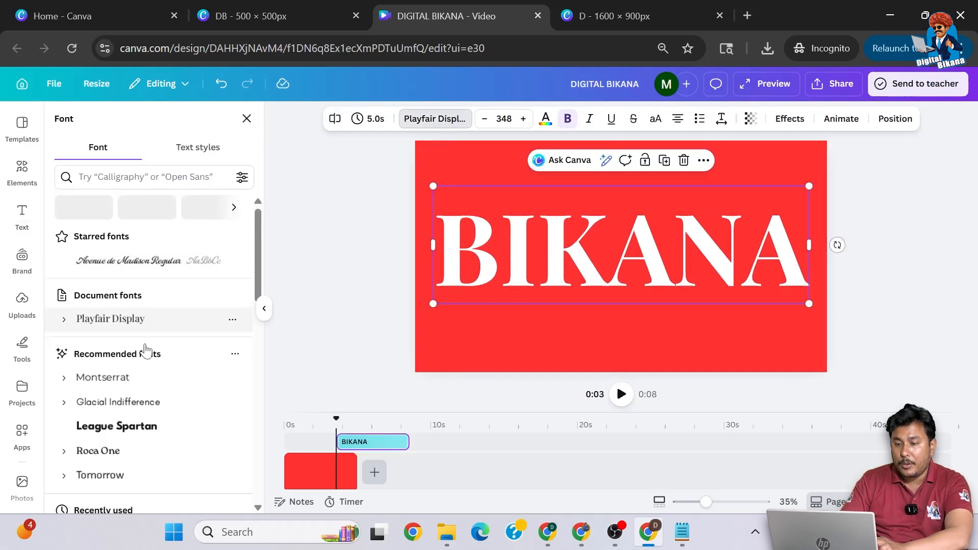
pyautogui.scroll(-3, 143, 352)
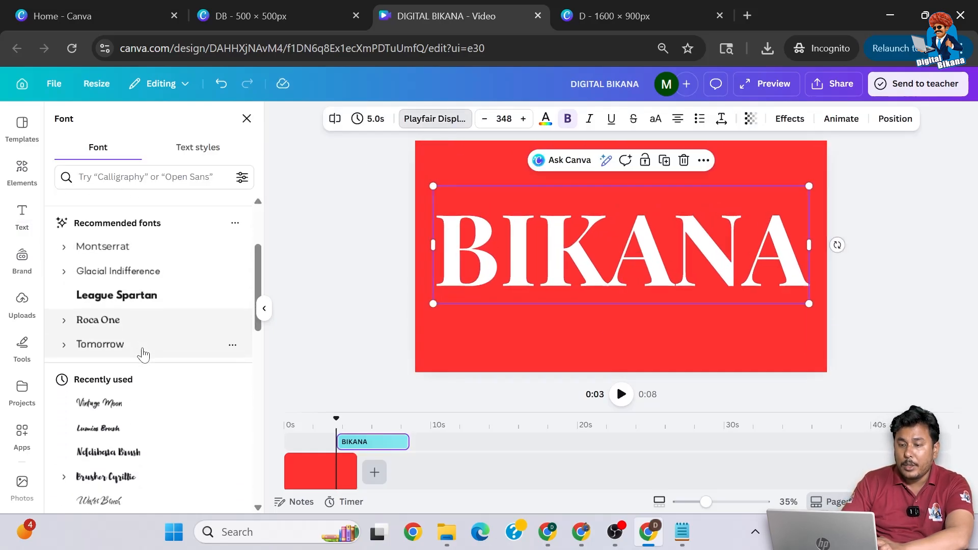
pyautogui.click(125, 296)
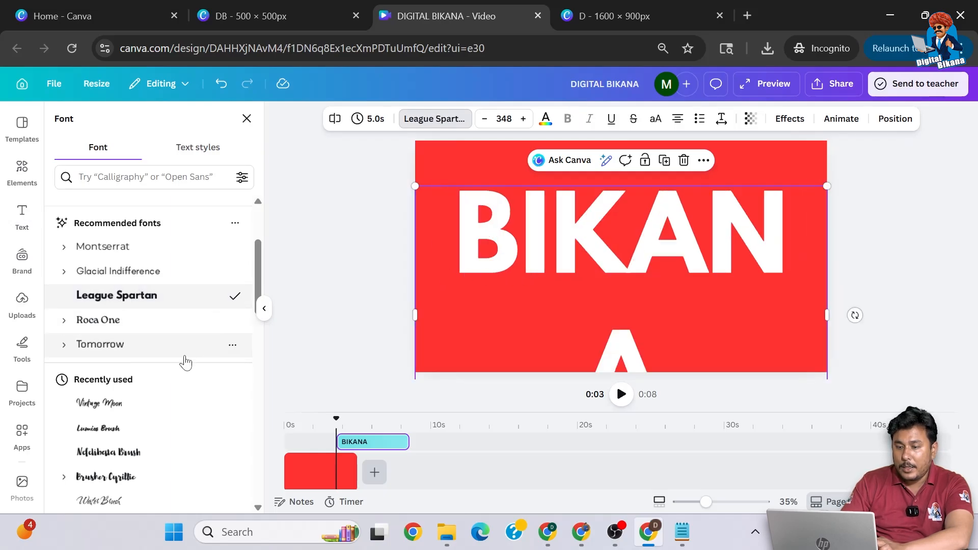
pyautogui.scroll(-3, 185, 362)
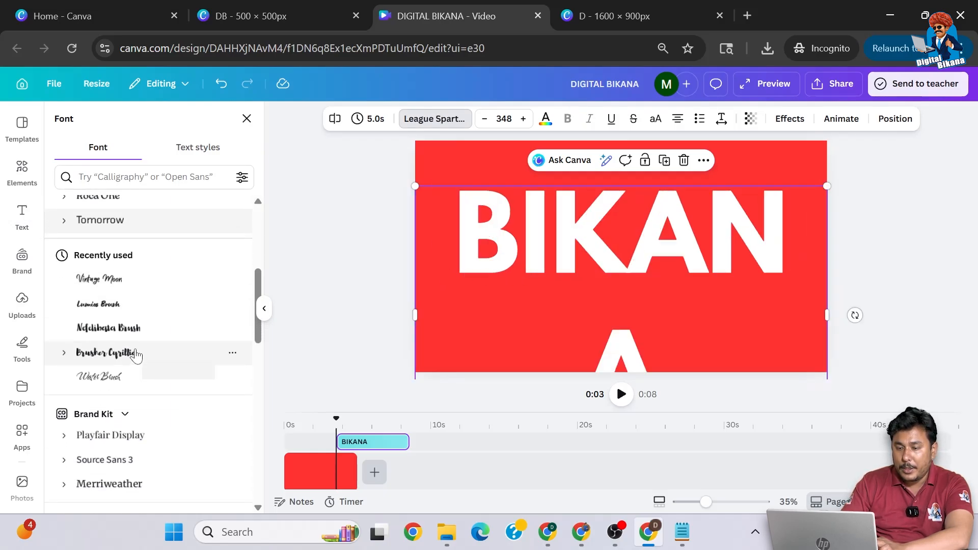
pyautogui.scroll(-6, 137, 355)
pyautogui.scroll(-5, 136, 356)
pyautogui.click(124, 363)
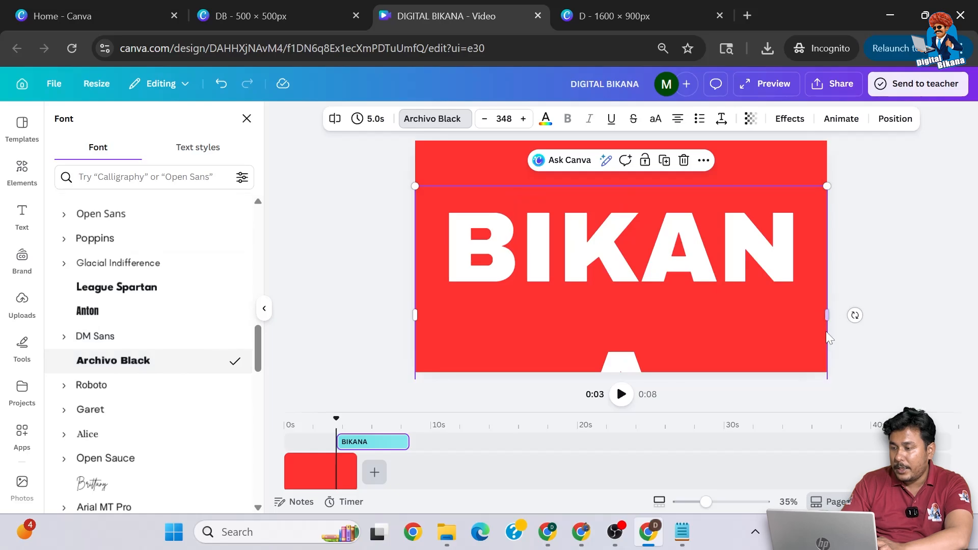
# - Reduce the BIKANA text's font size to 310 so the word fits on one line
pyautogui.click(484, 118)
pyautogui.click(484, 119)
pyautogui.click(485, 119)
pyautogui.click(485, 119)
pyautogui.click(484, 119)
pyautogui.click(485, 119)
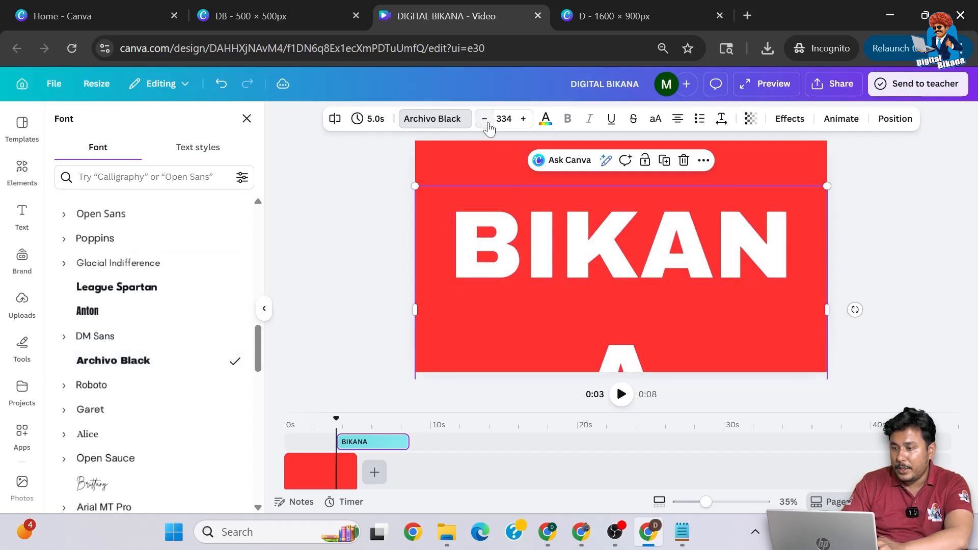
pyautogui.click(484, 118)
pyautogui.click(485, 119)
pyautogui.click(484, 118)
pyautogui.click(484, 119)
pyautogui.click(485, 119)
pyautogui.click(484, 119)
pyautogui.click(485, 118)
pyautogui.click(484, 119)
pyautogui.click(484, 119)
pyautogui.click(484, 119)
pyautogui.click(485, 119)
pyautogui.click(485, 119)
pyautogui.click(484, 118)
pyautogui.click(485, 118)
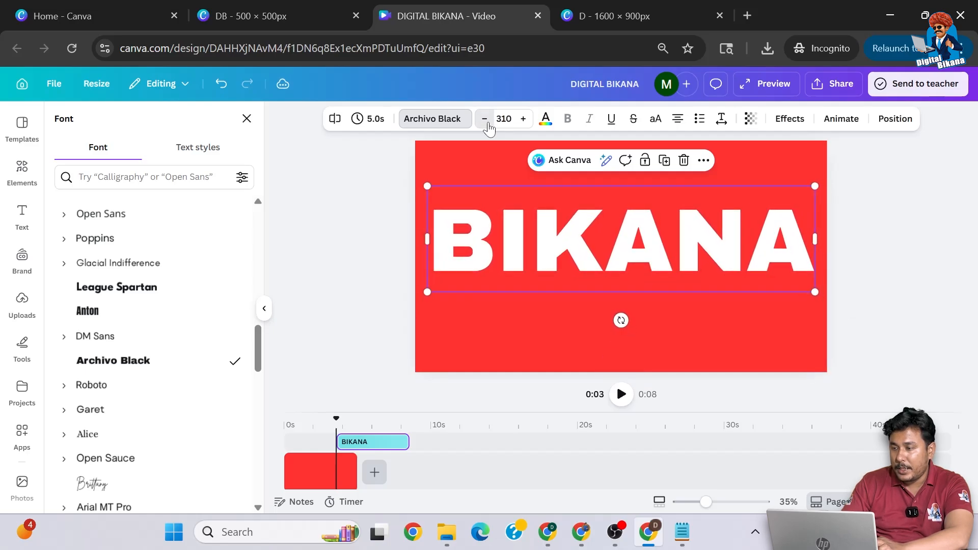
pyautogui.click(834, 249)
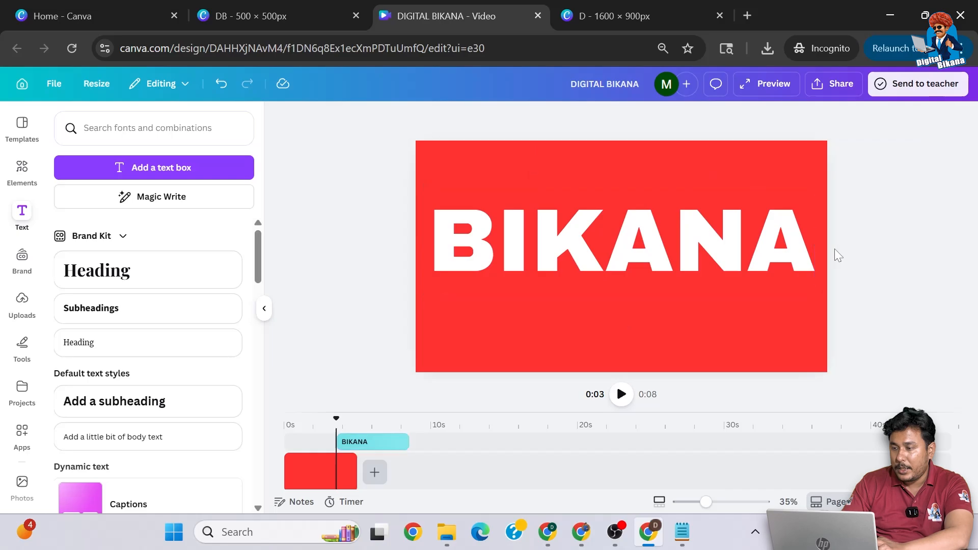
# - Move the BIKANA text slightly down on the page and shift its timeline clip to start at 0 seconds
pyautogui.click(727, 251)
pyautogui.moveTo(727, 252); pyautogui.dragTo(727, 262)
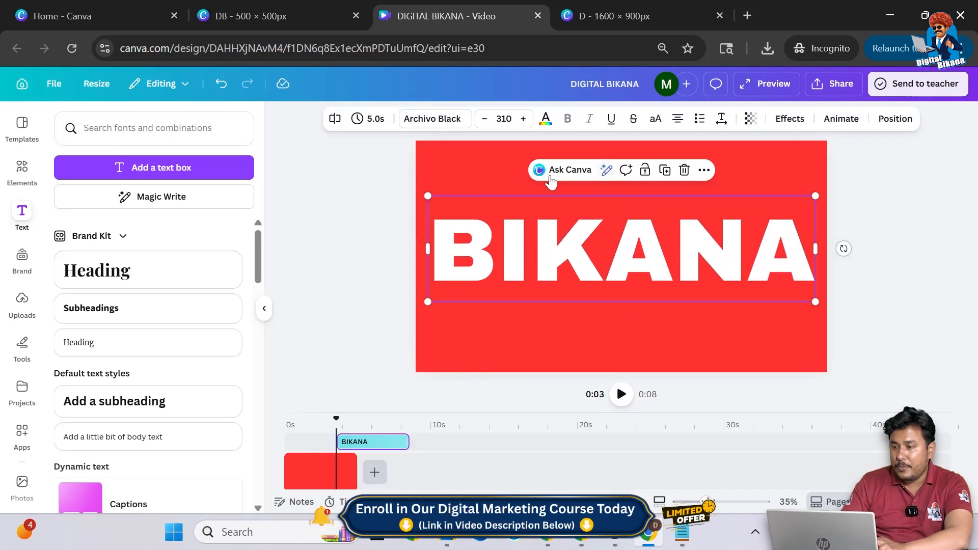
pyautogui.moveTo(371, 442); pyautogui.dragTo(319, 441)
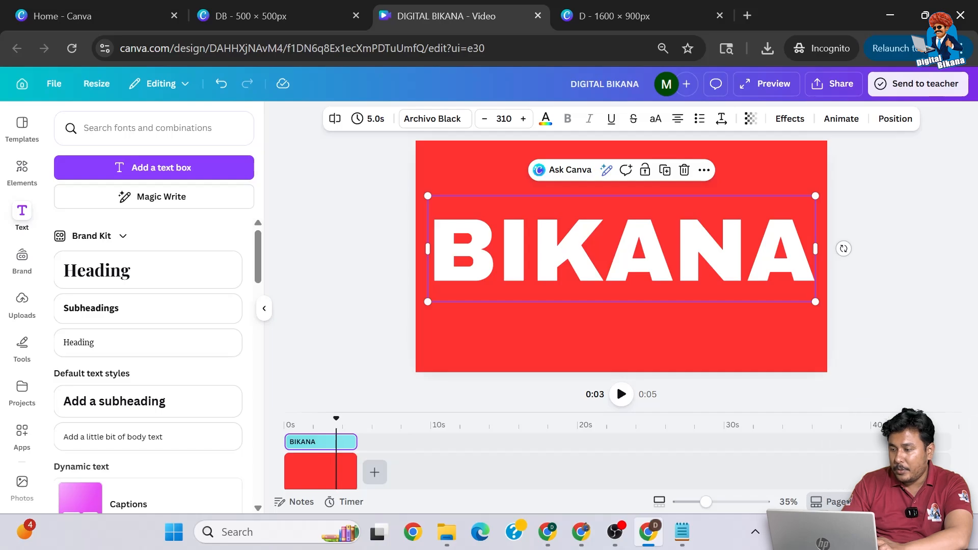
# - Duplicate the BIKANA page in the grid view
pyautogui.click(900, 501)
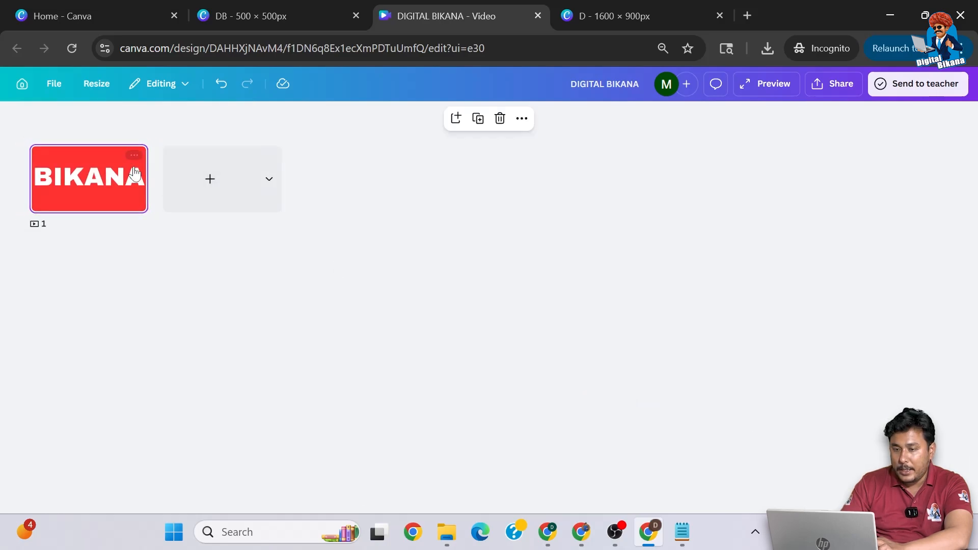
pyautogui.click(134, 155)
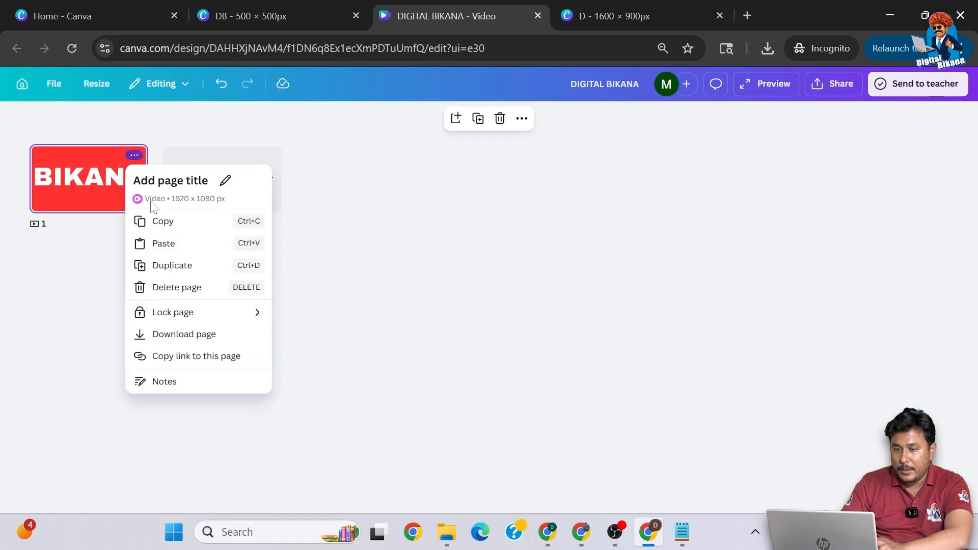
pyautogui.click(173, 266)
# - Open the first page for editing and apply the Hollow effect to its BIKANA text
pyautogui.click(117, 182)
pyautogui.doubleClick(118, 182)
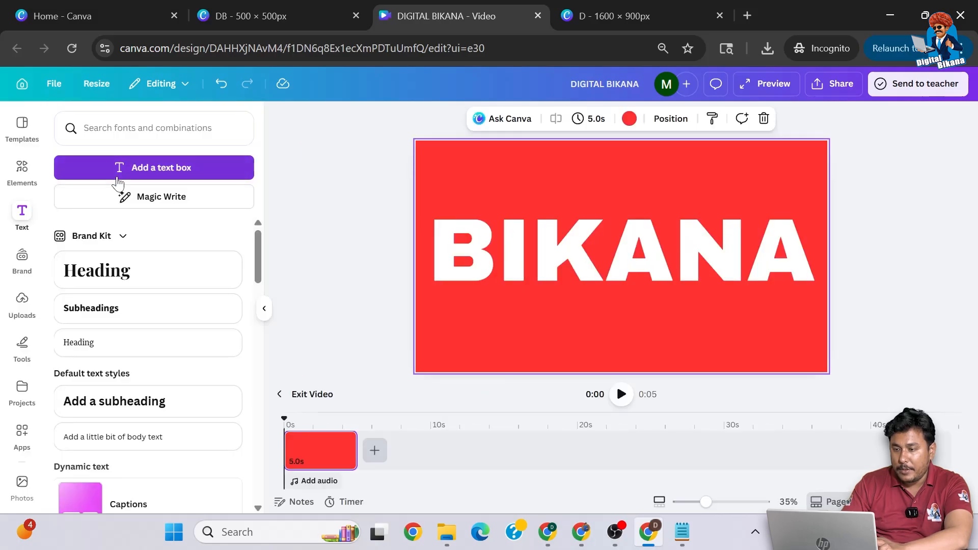
pyautogui.click(581, 243)
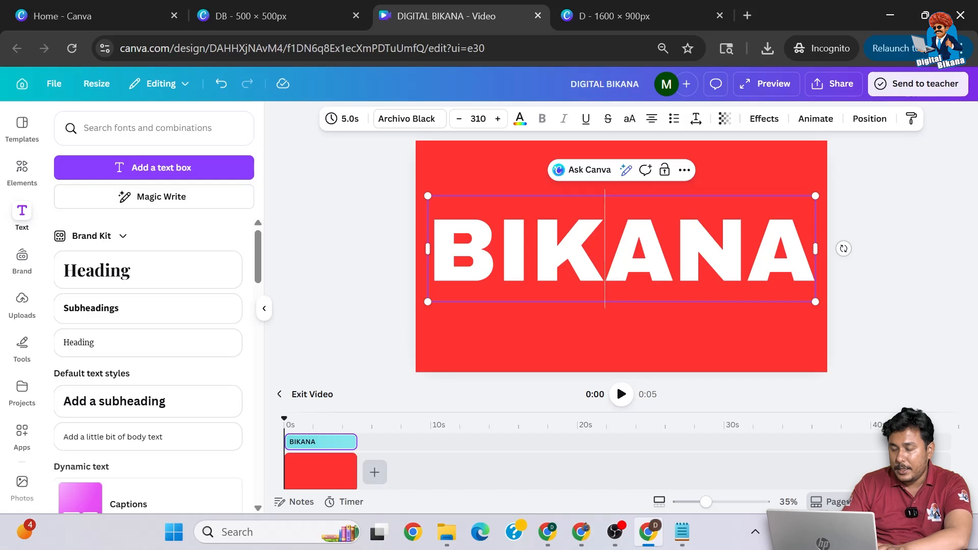
pyautogui.hotkey('ctrl', 'a')
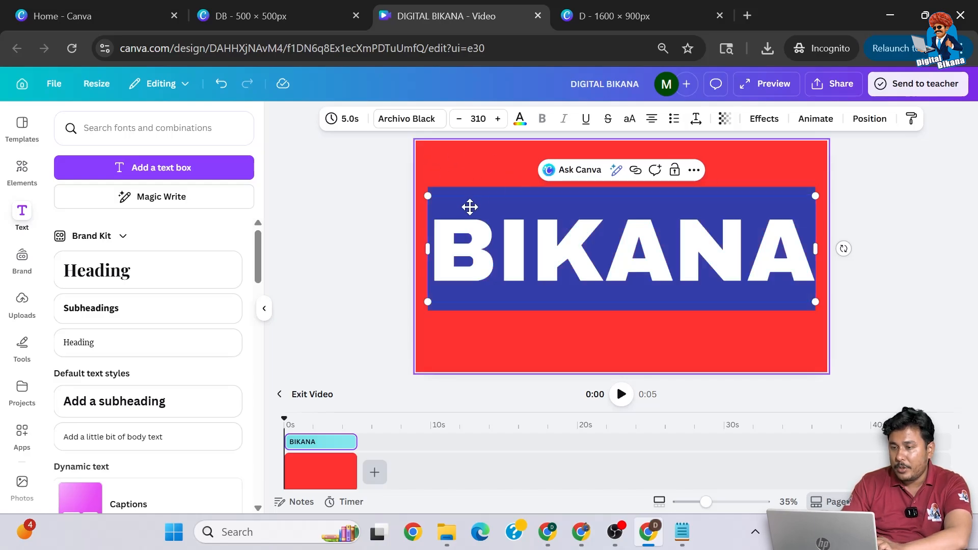
pyautogui.click(764, 118)
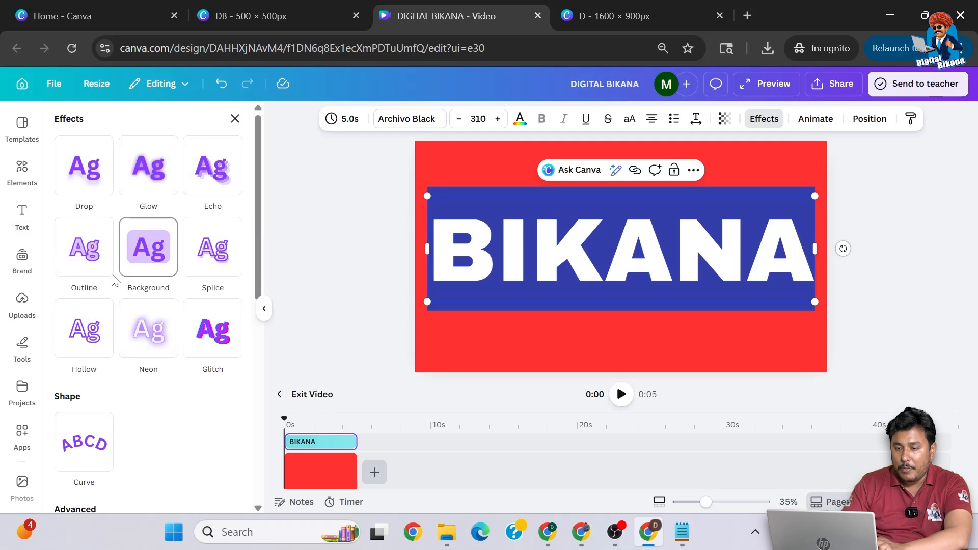
pyautogui.click(94, 330)
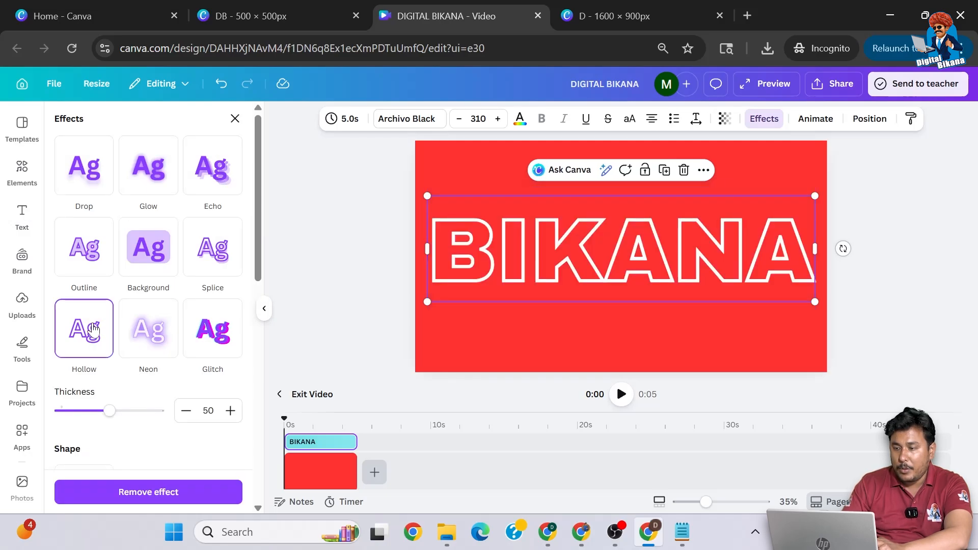
pyautogui.click(316, 301)
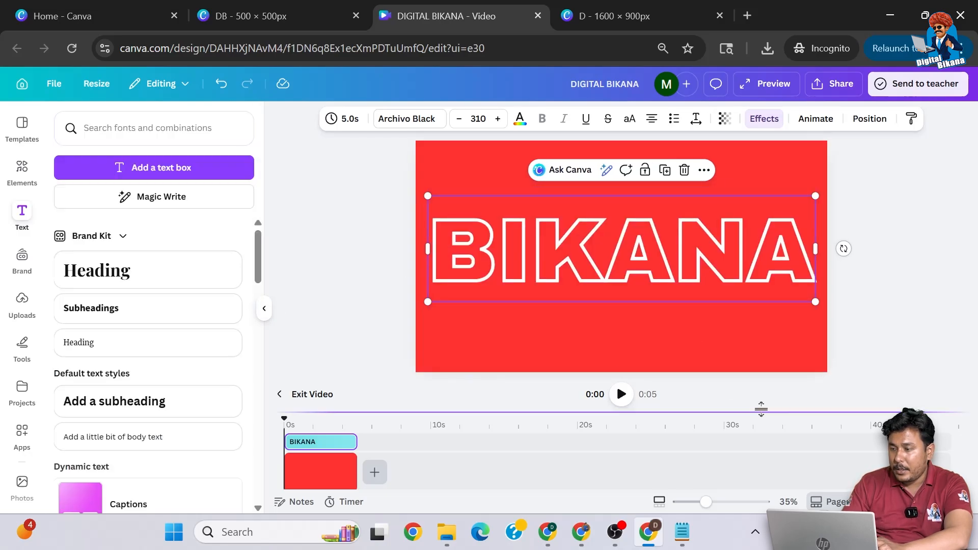
# - Add a Line Wipe transition between the hollow and solid BIKANA pages and play the video
pyautogui.click(285, 400)
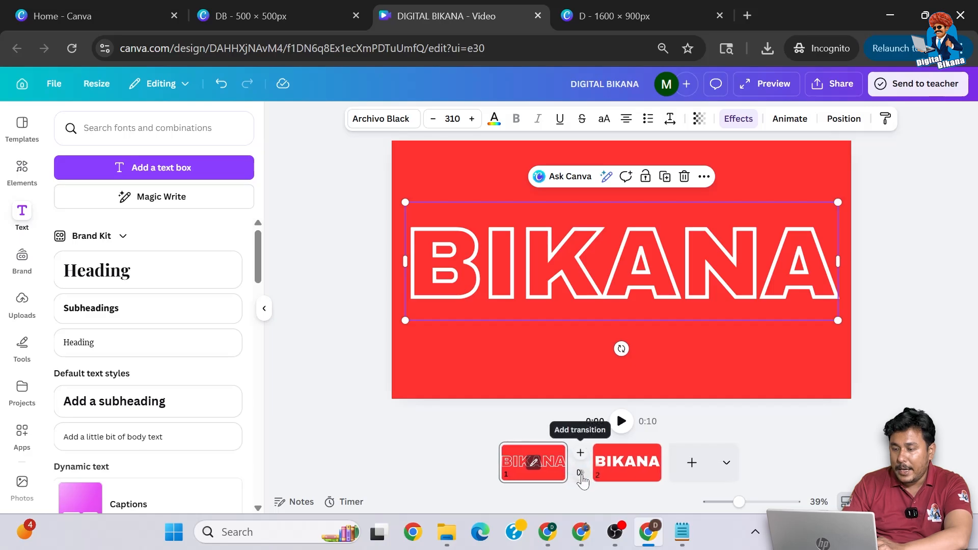
pyautogui.click(581, 474)
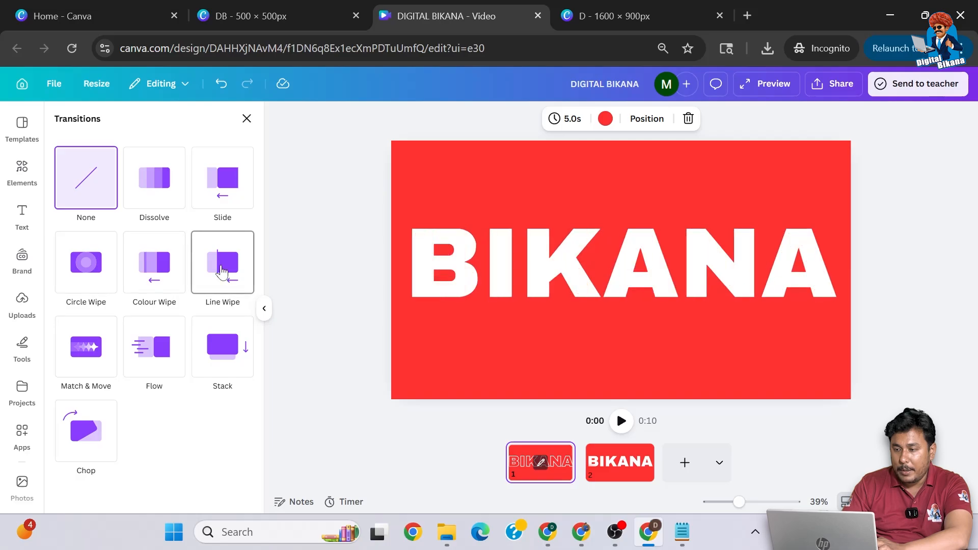
pyautogui.click(222, 269)
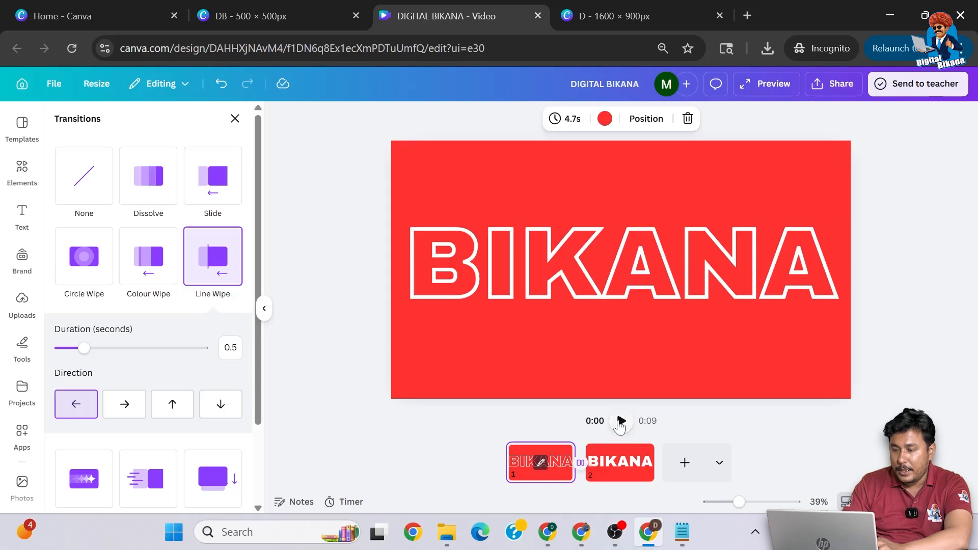
pyautogui.click(620, 421)
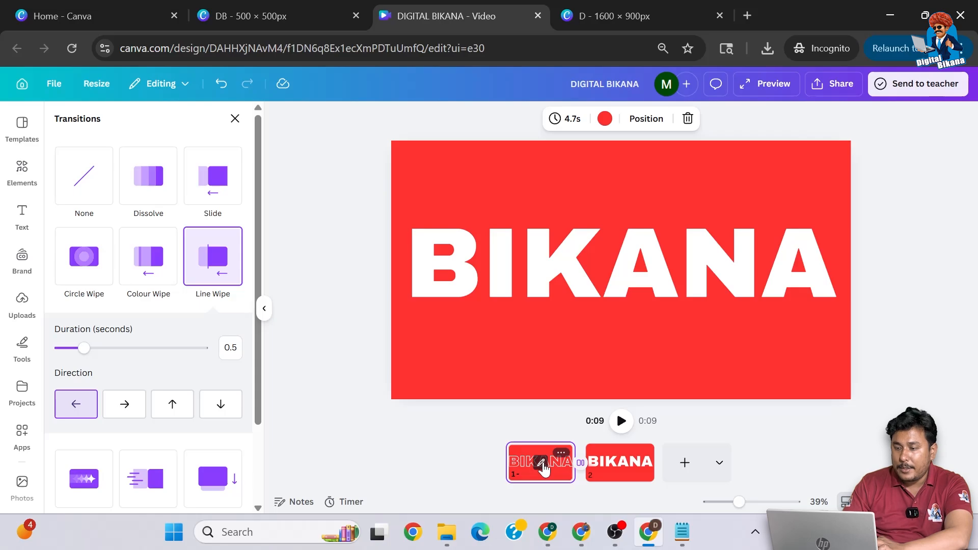
# - Trim the first page and its hollow BIKANA text clip to about 2.5 seconds
pyautogui.click(541, 464)
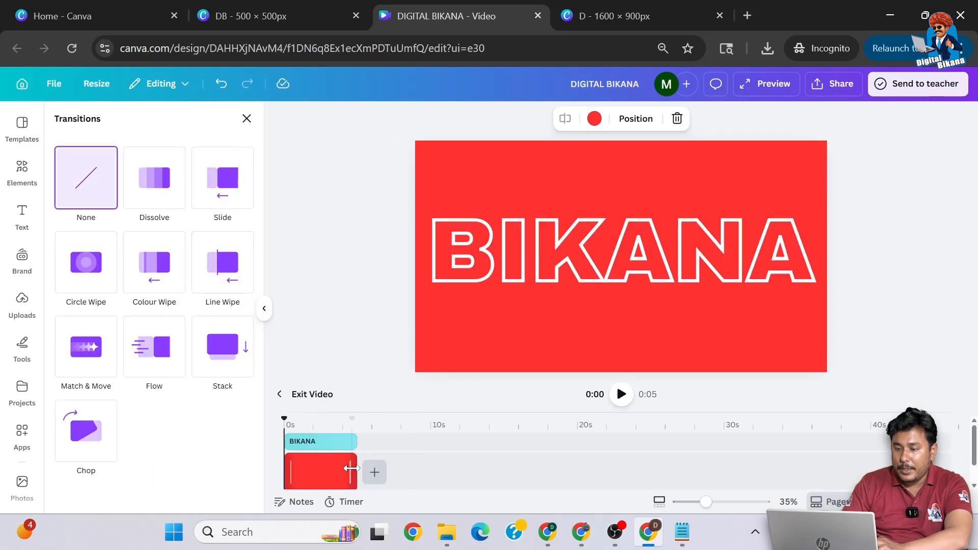
pyautogui.moveTo(352, 468); pyautogui.dragTo(316, 446)
pyautogui.click(346, 446)
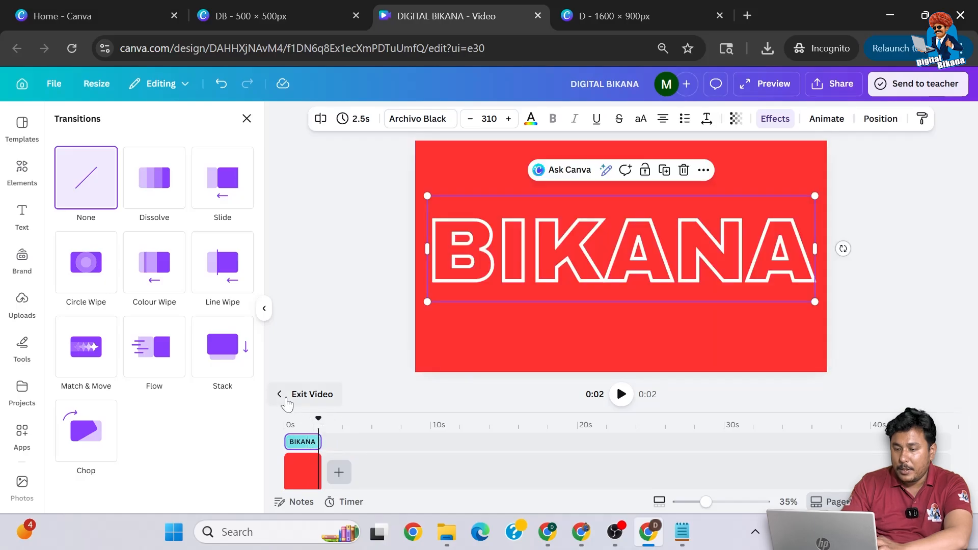
pyautogui.click(285, 396)
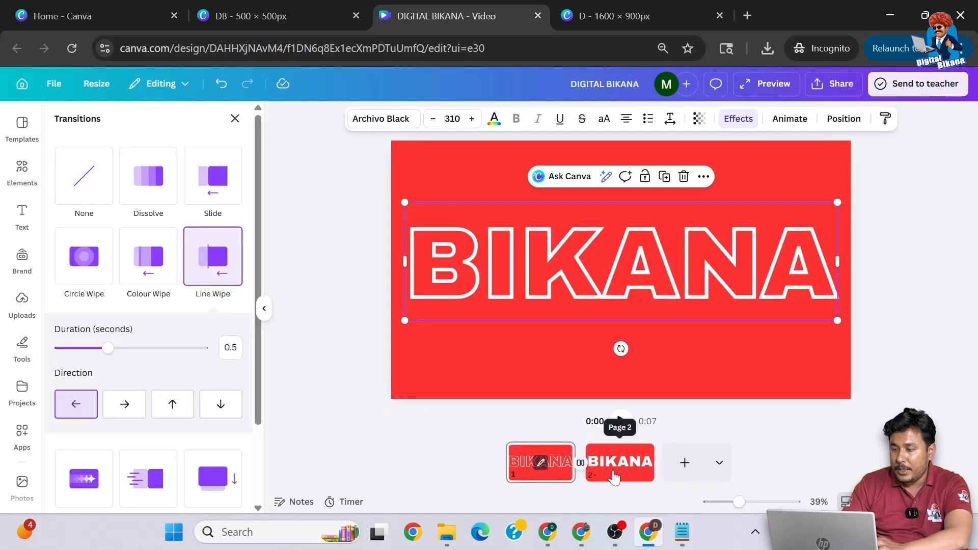
# - Trim the second page with the solid BIKANA text to about 2.6 seconds
pyautogui.click(613, 477)
pyautogui.click(623, 463)
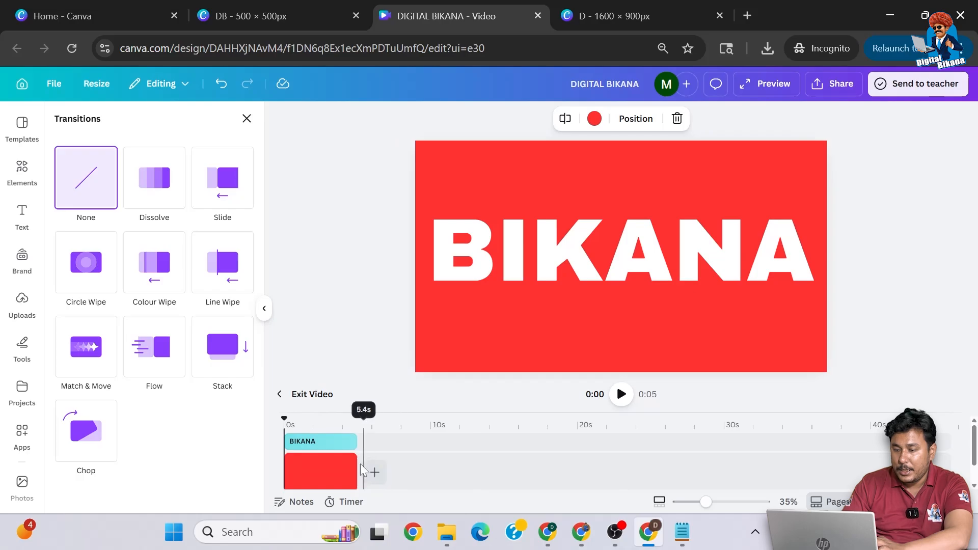
pyautogui.moveTo(359, 469); pyautogui.dragTo(326, 445)
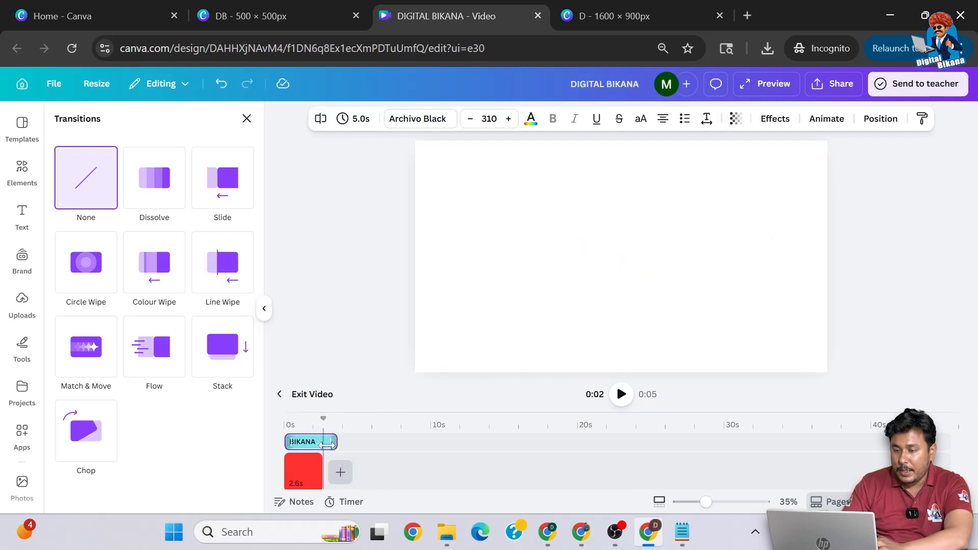
pyautogui.click(286, 396)
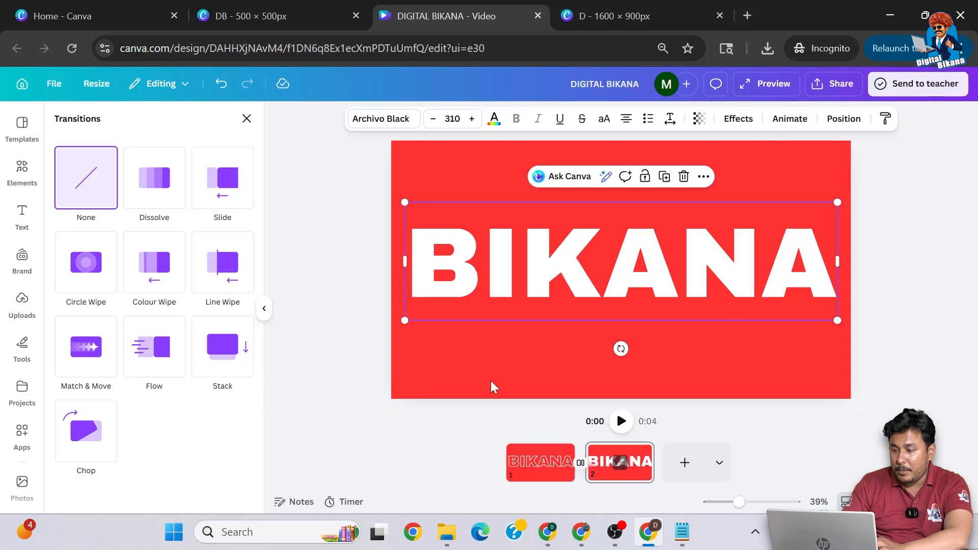
# - Preview the animation in full screen starting from the first page
pyautogui.click(540, 465)
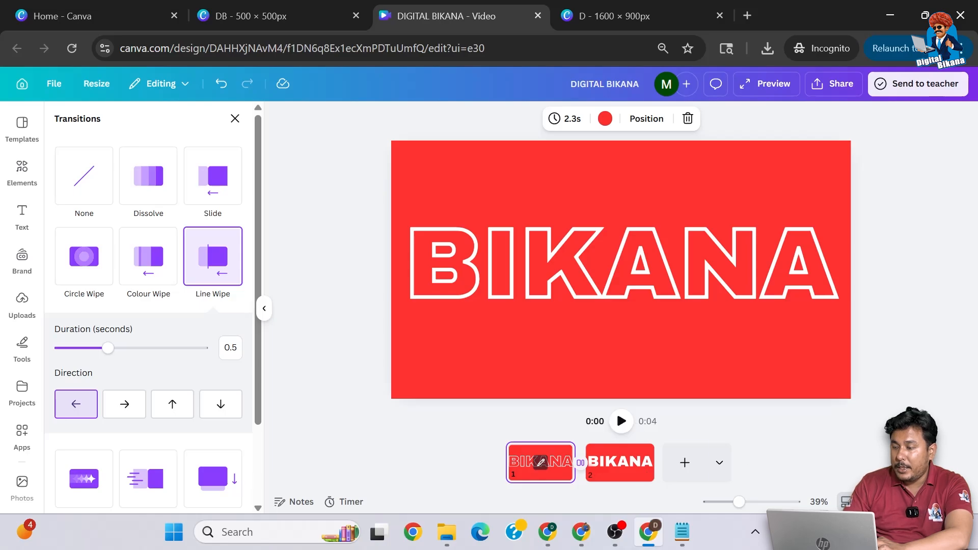
pyautogui.click(936, 501)
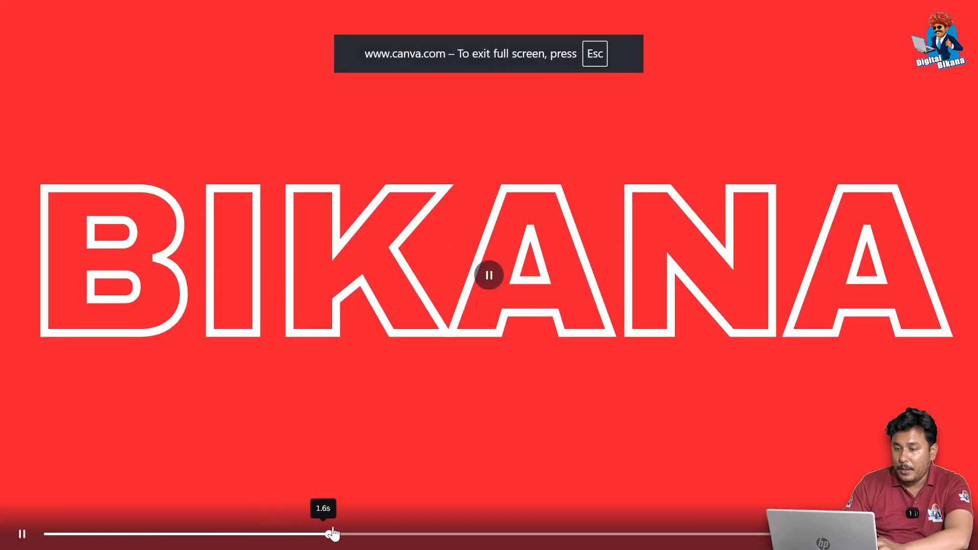